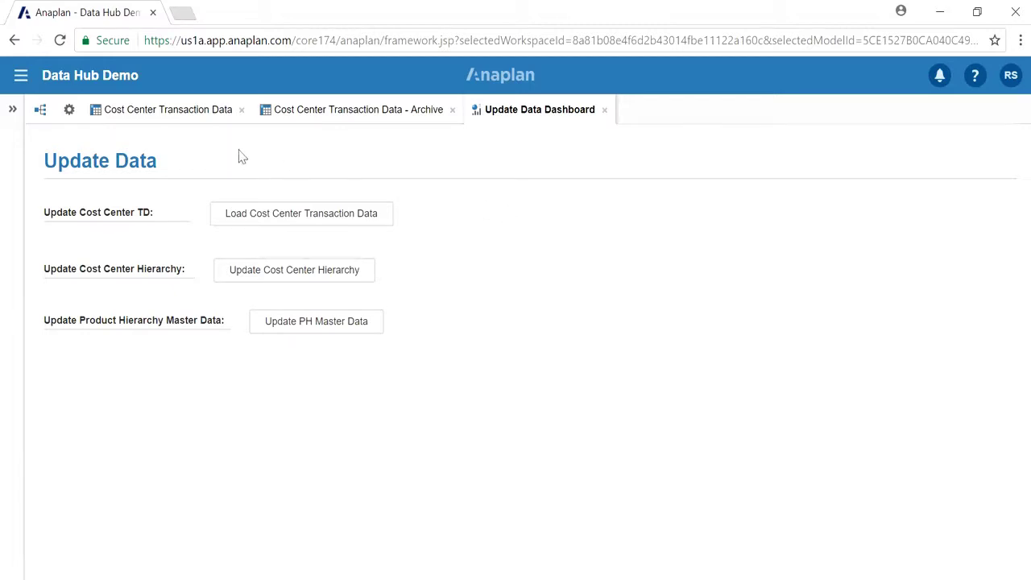
- Check the Cost Center Transaction Data module, and run the Load Cost Center Transaction Data process from the dashboard with the Data Hub Demo .csv file
left_click(186, 119)
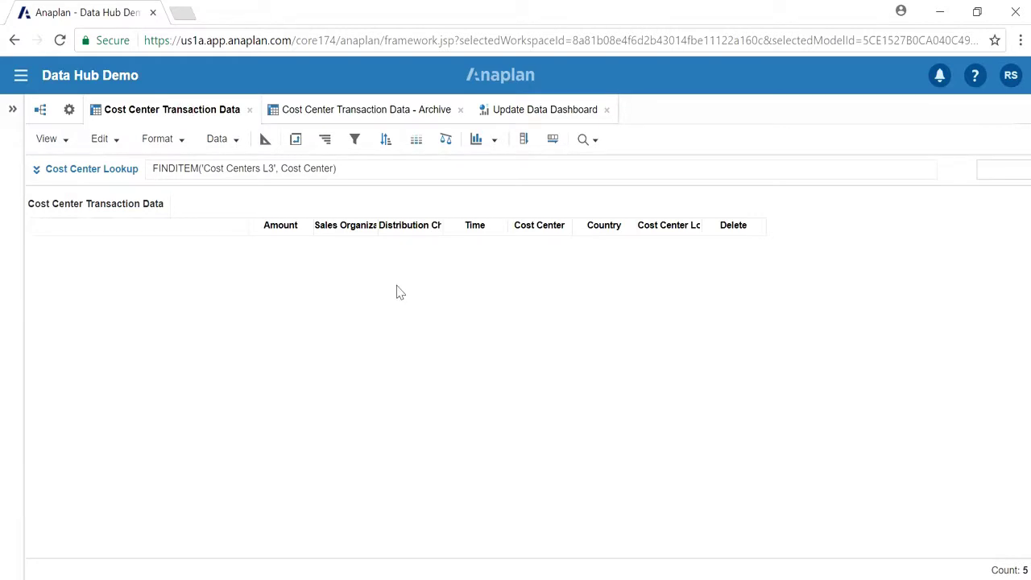
left_click(503, 112)
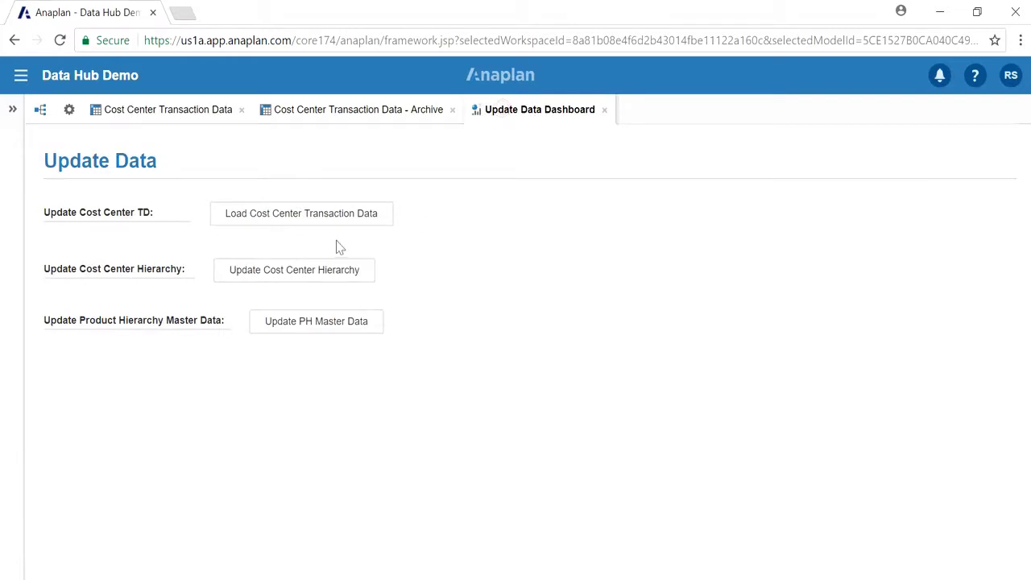
left_click(288, 223)
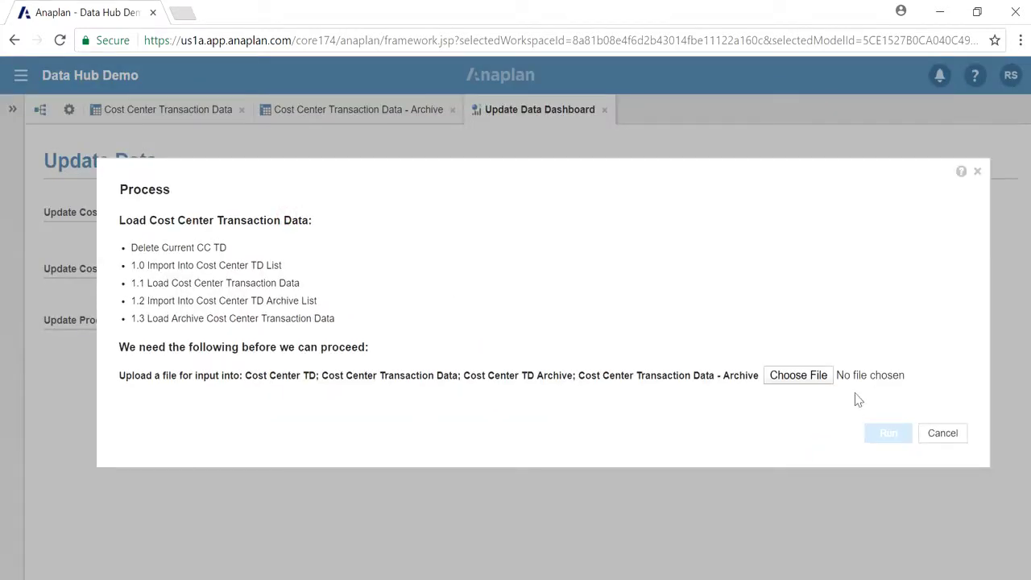
left_click(792, 377)
left_click_drag(505, 129, 515, 271)
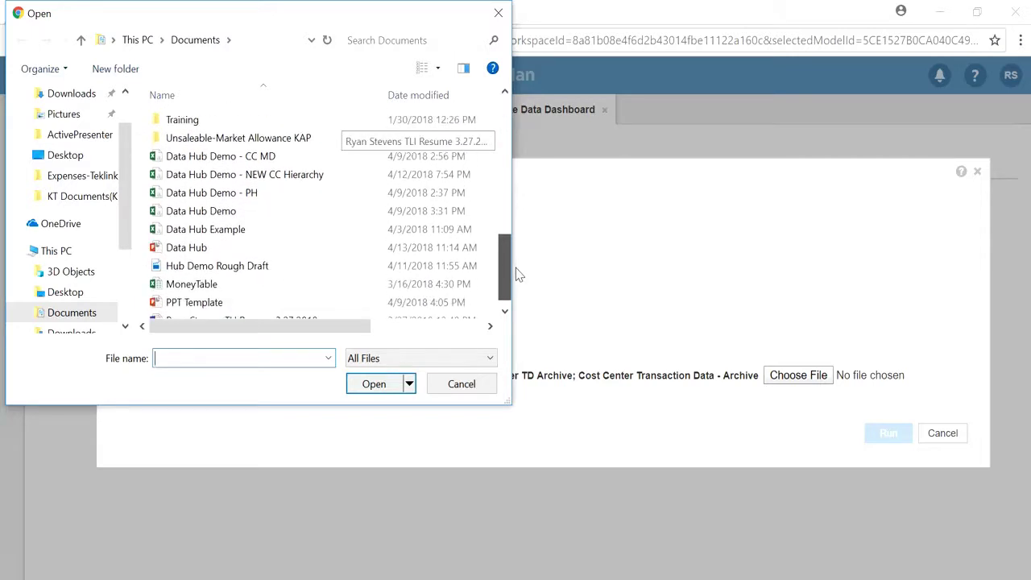
left_click(274, 211)
left_click(374, 384)
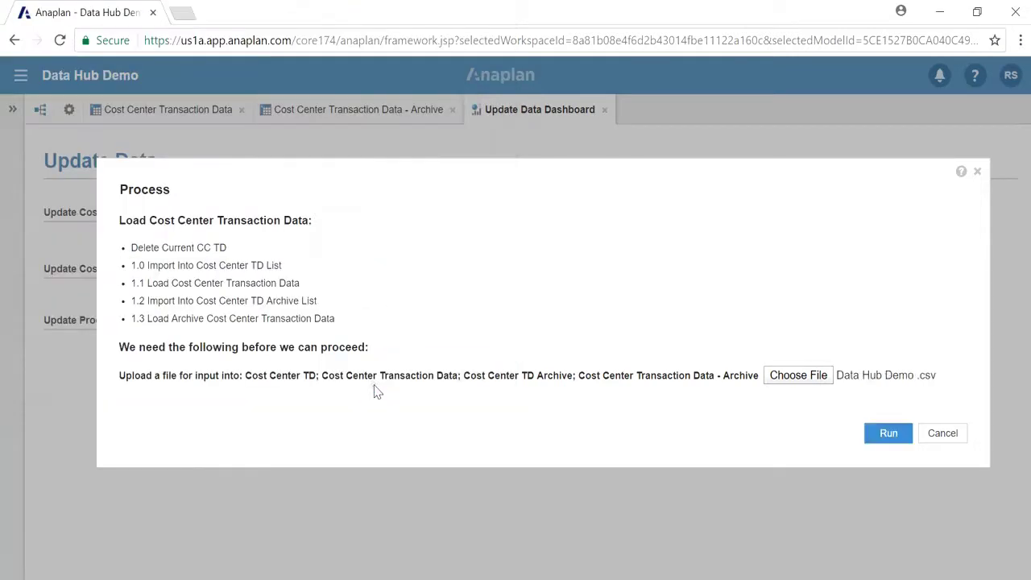
left_click(887, 435)
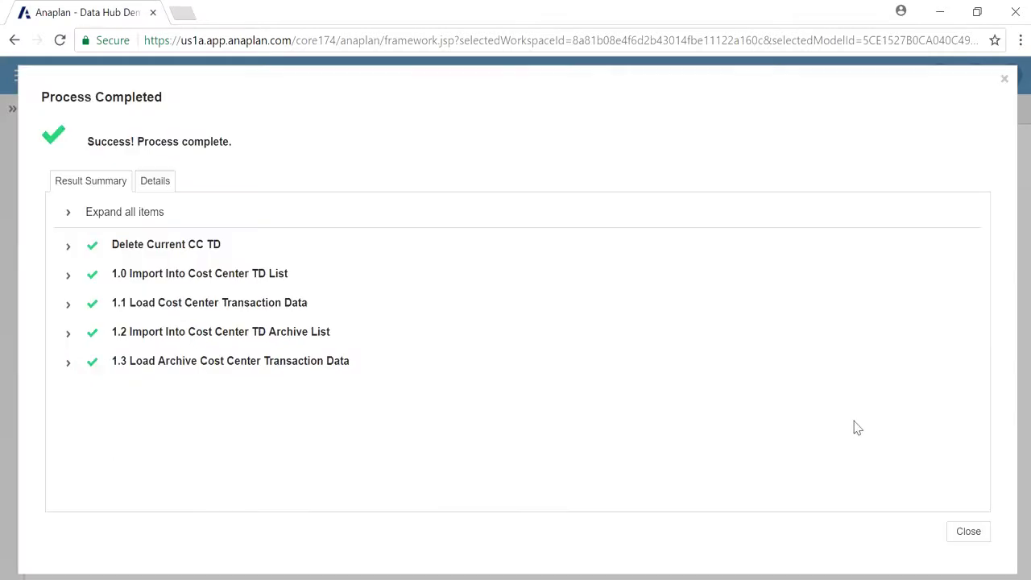
left_click(965, 536)
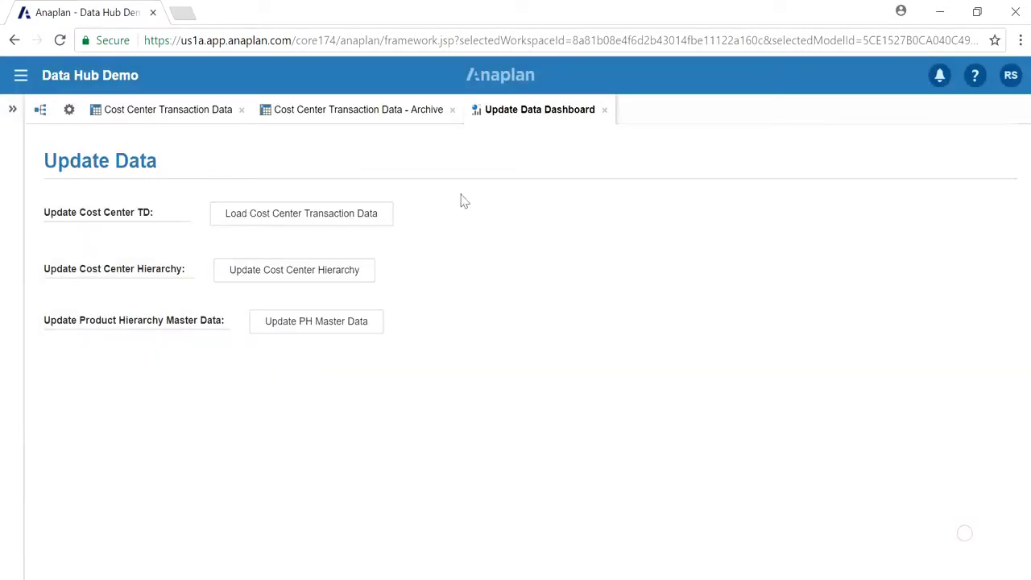
left_click(179, 116)
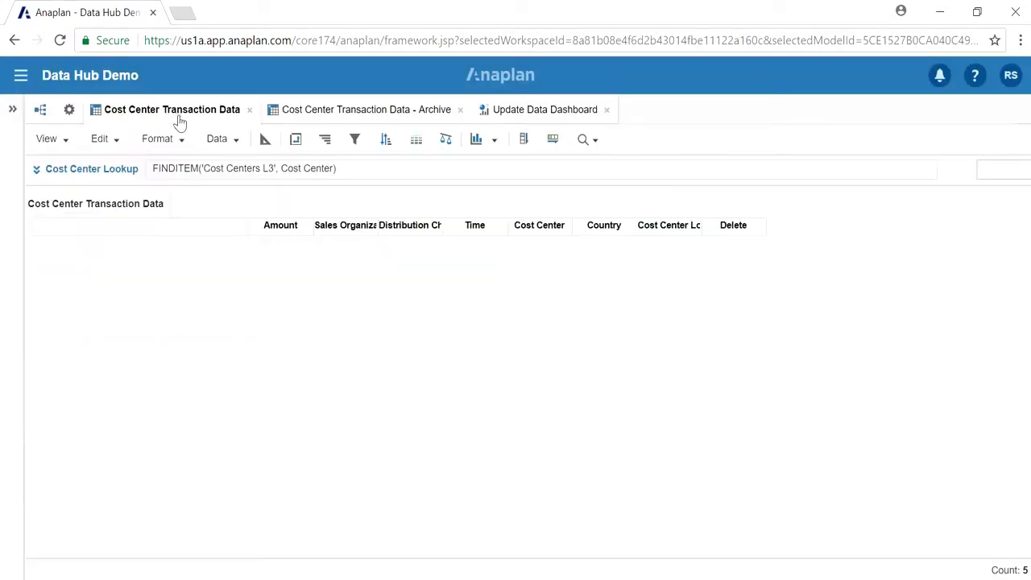
left_click(99, 139)
left_click(117, 331)
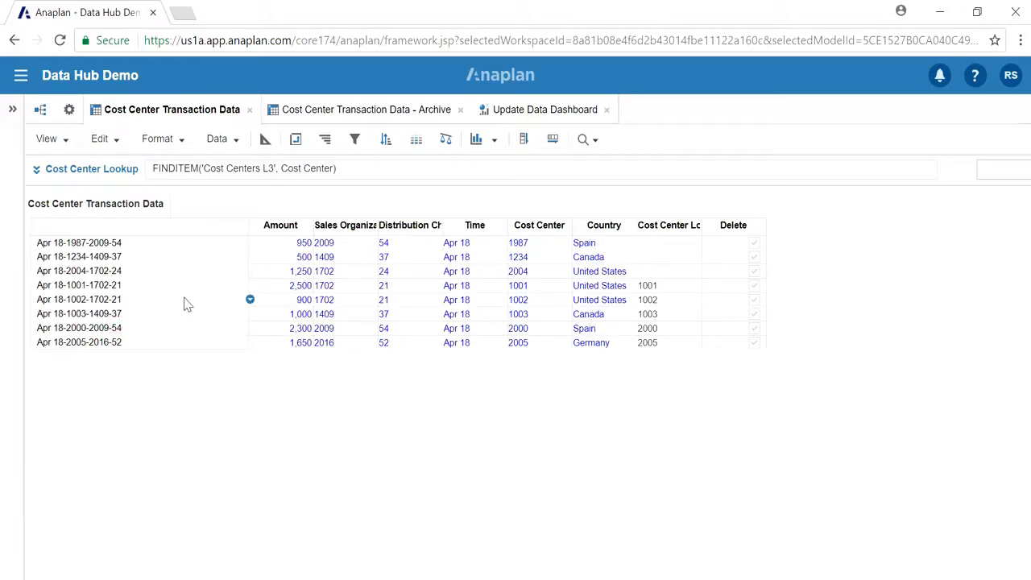
left_click(136, 252)
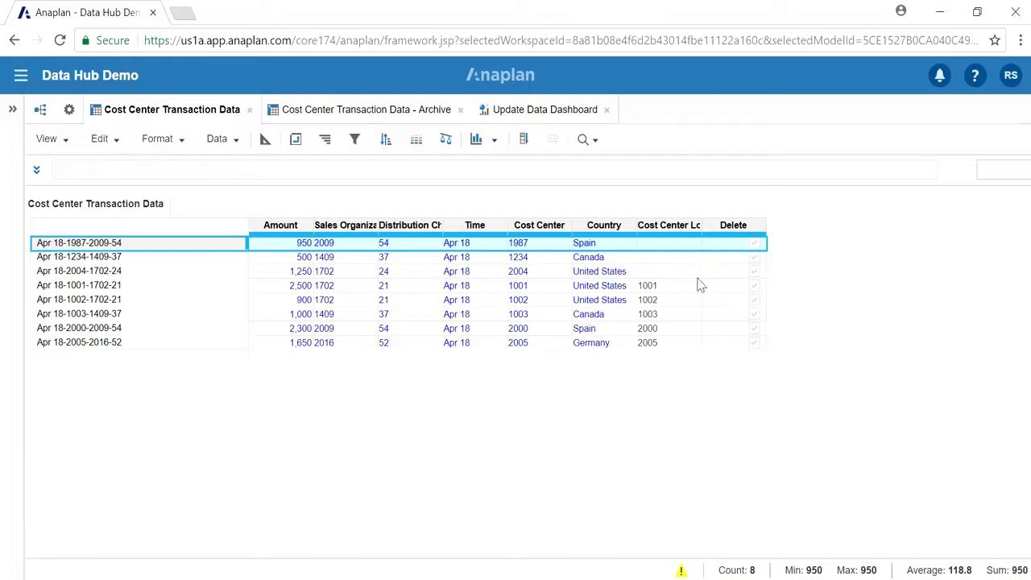
- Review all the rows in the saved USA Export view of the transaction data, and view the Cost Center Transaction Data - Archive module
left_click(46, 140)
mouse_move(99, 265)
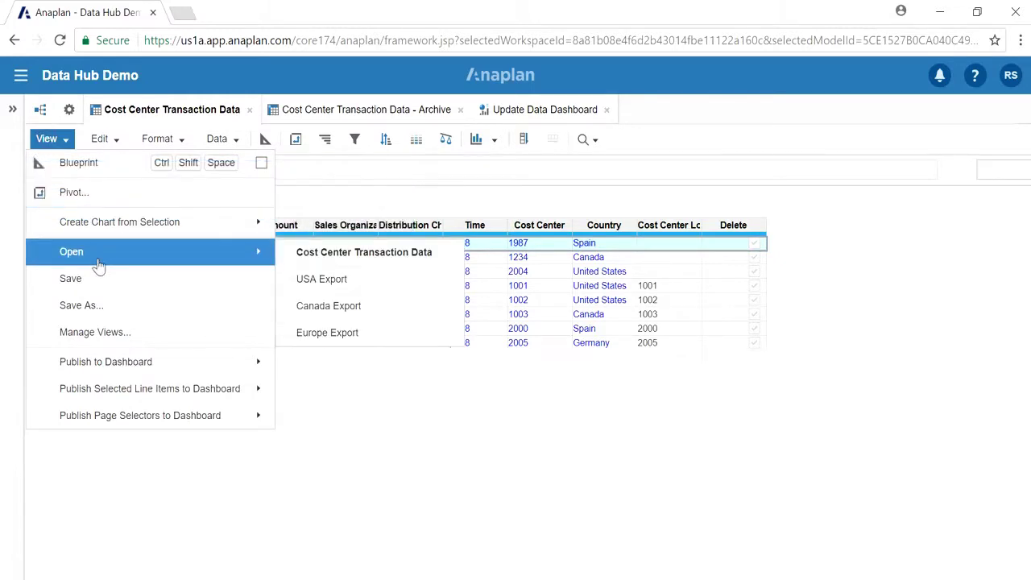
left_click(319, 282)
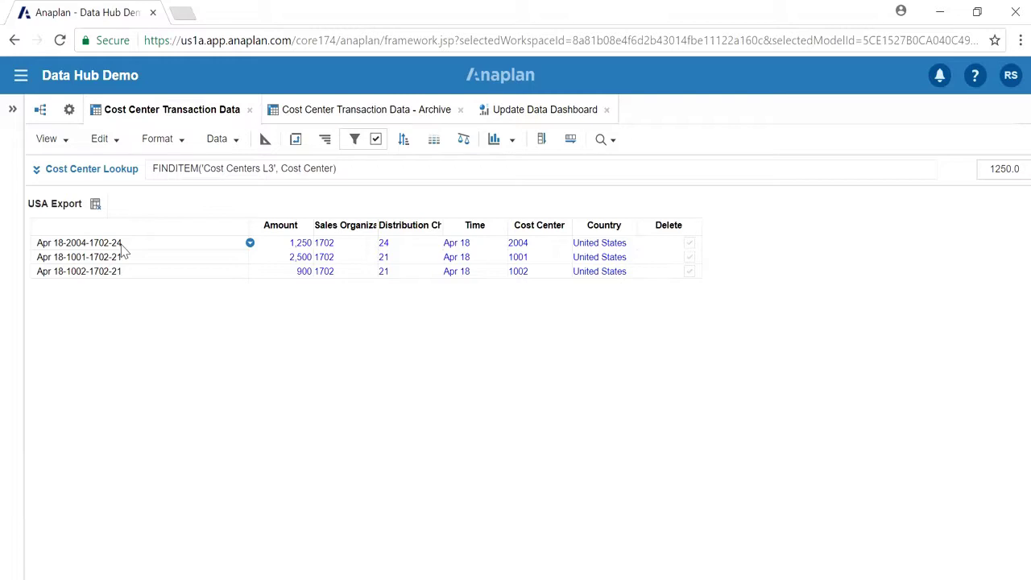
left_click_drag(123, 246, 136, 278)
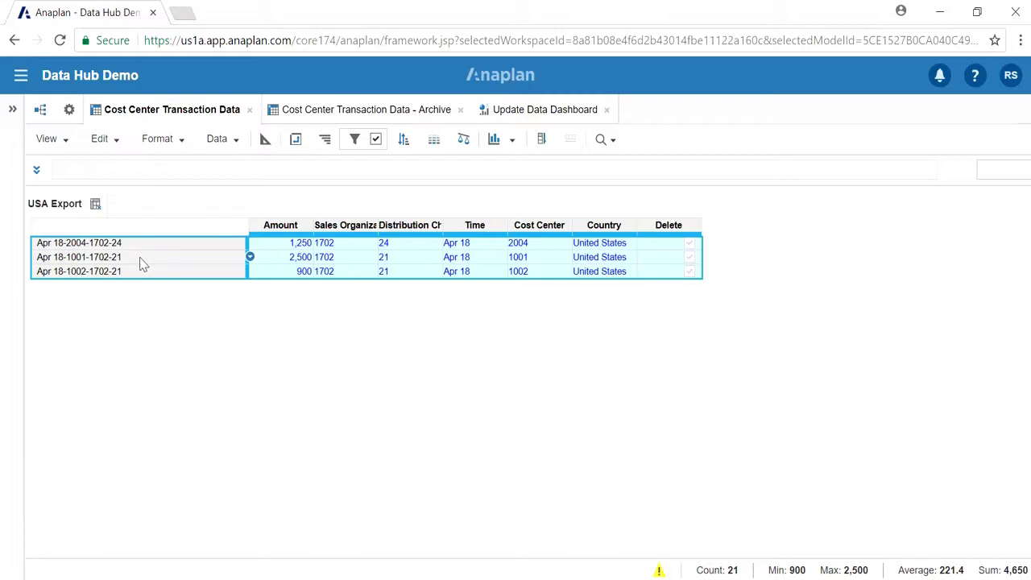
left_click(316, 111)
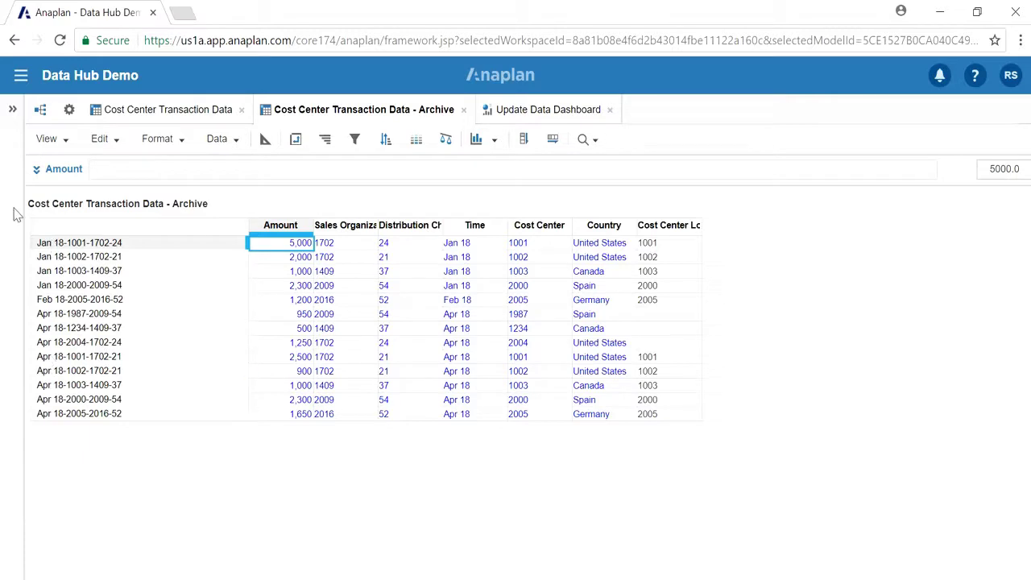
- Review the selected actions of the Load Cost Center Transaction Data process in the model settings, leaving its definition unchanged
left_click(70, 113)
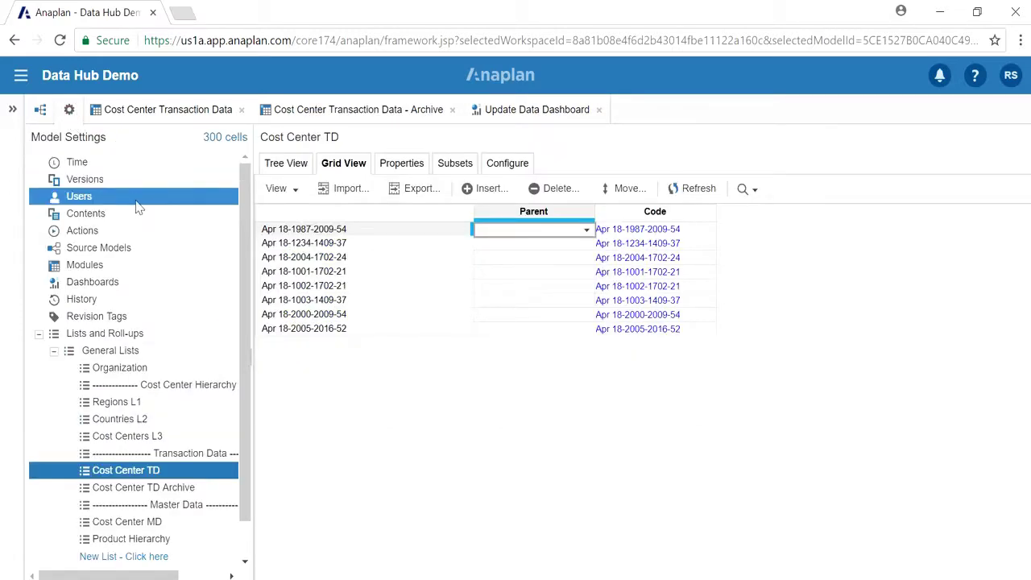
left_click(133, 231)
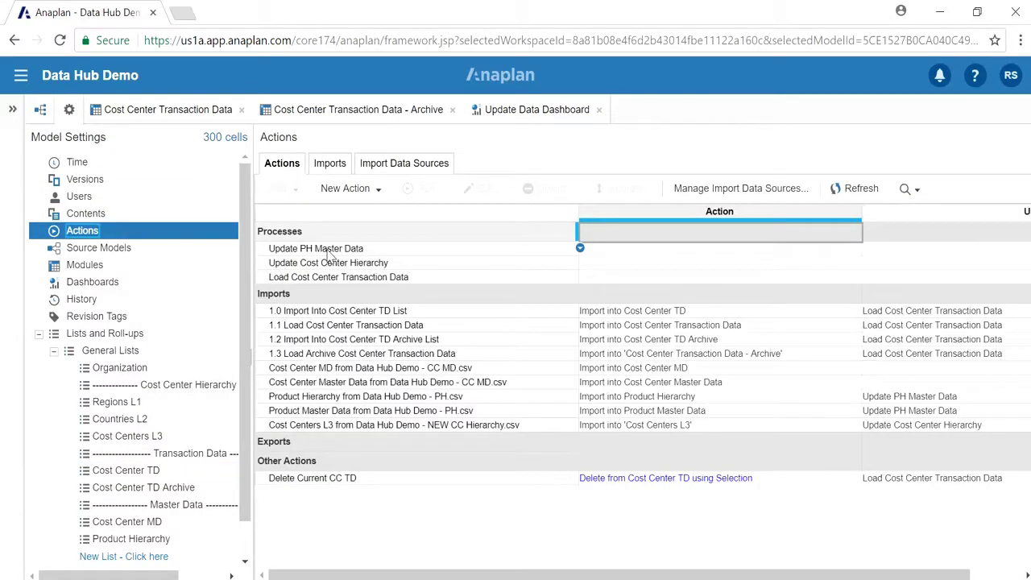
left_click(578, 277)
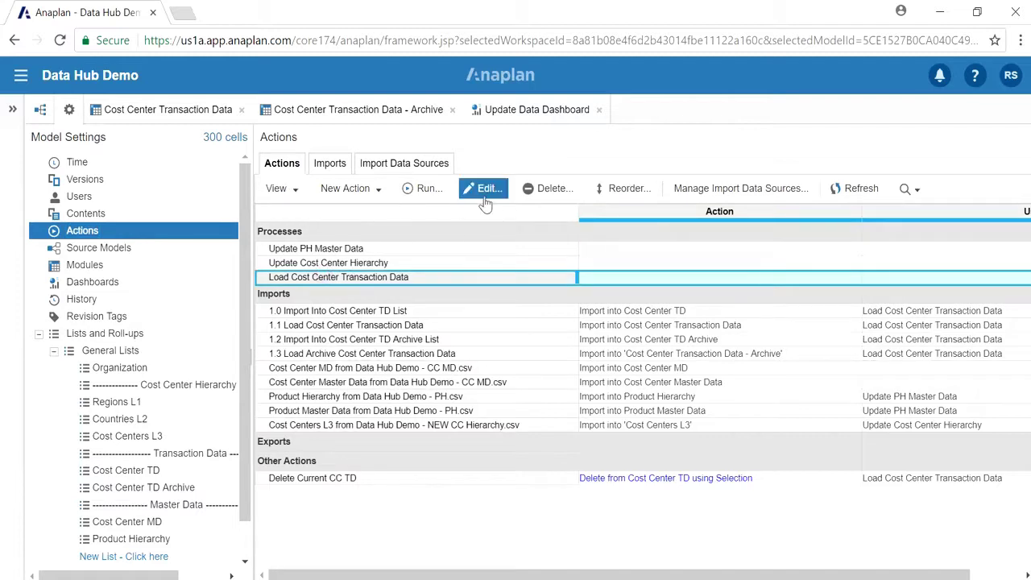
left_click(486, 189)
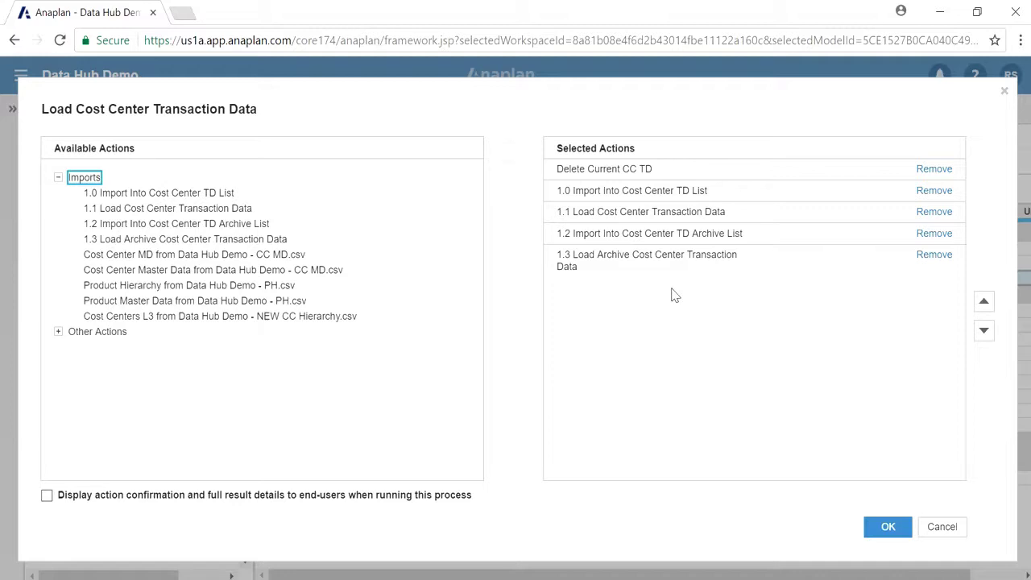
left_click(1005, 91)
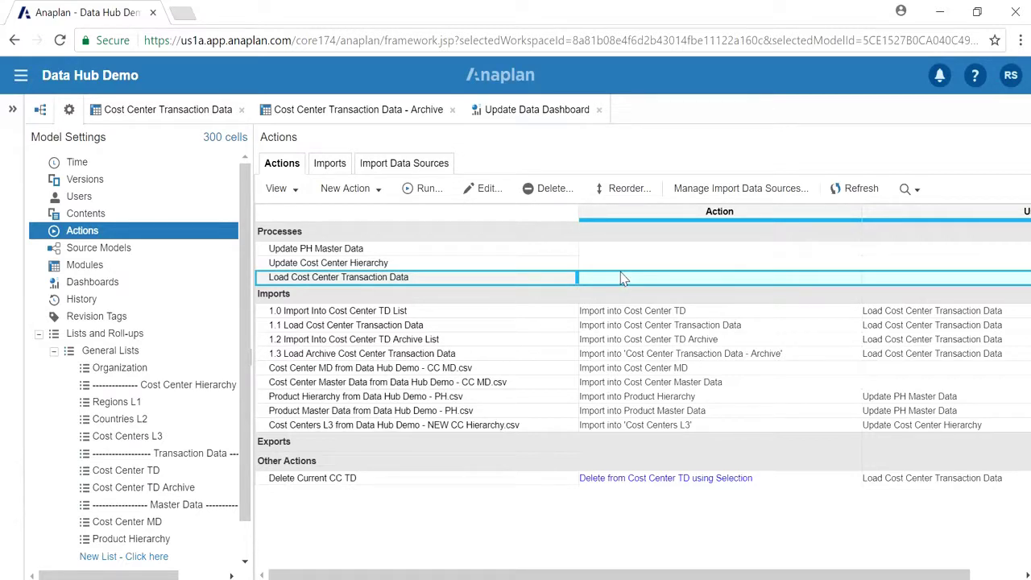
- Examine the Cost Centers L3 list's members, parents and codes in grid view
left_click(127, 436)
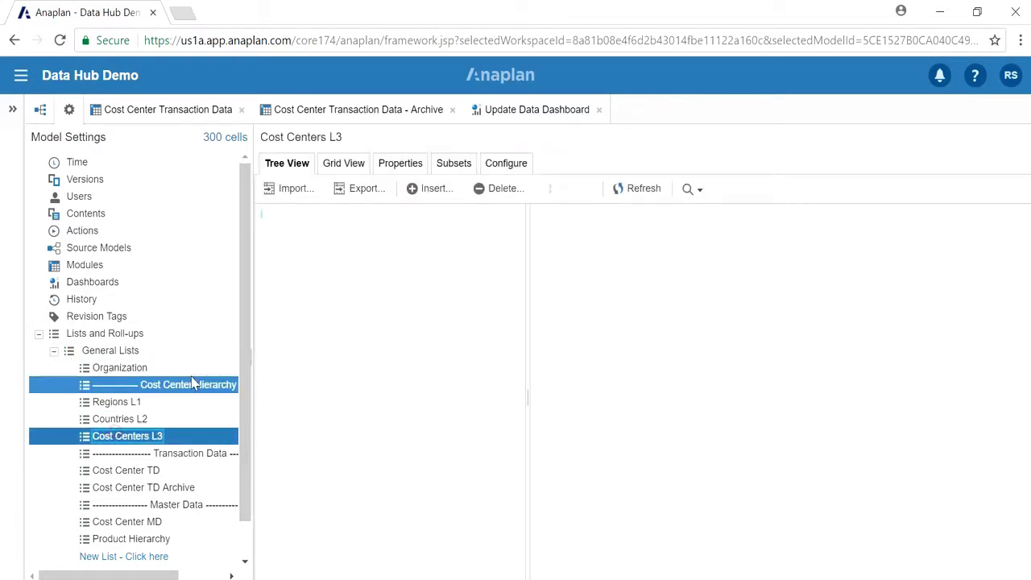
left_click(343, 163)
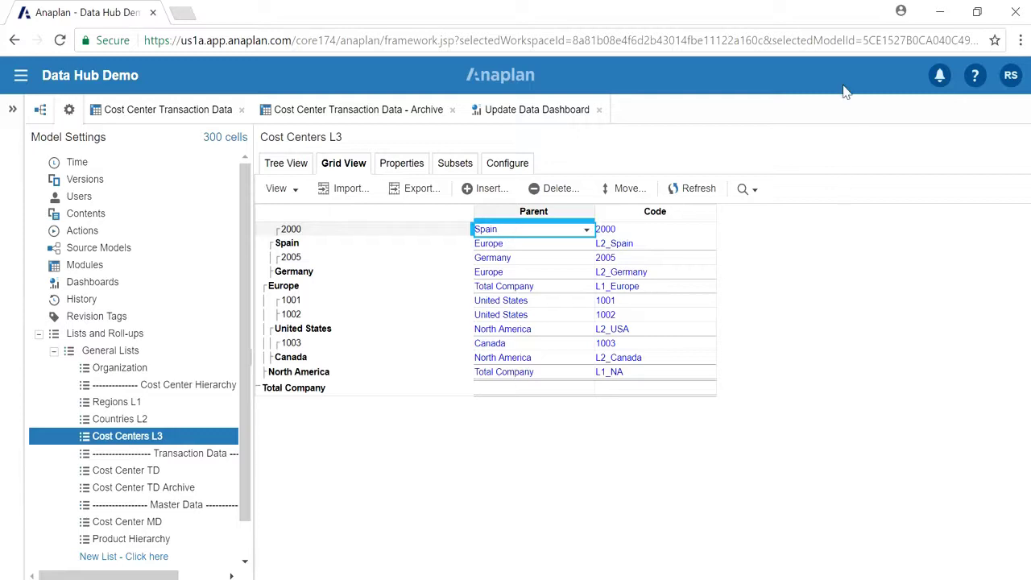
- Run the Update Cost Center Hierarchy process from the Update Data Dashboard with the Data Hub Demo - NEW CC Hierarchy file
left_click(503, 119)
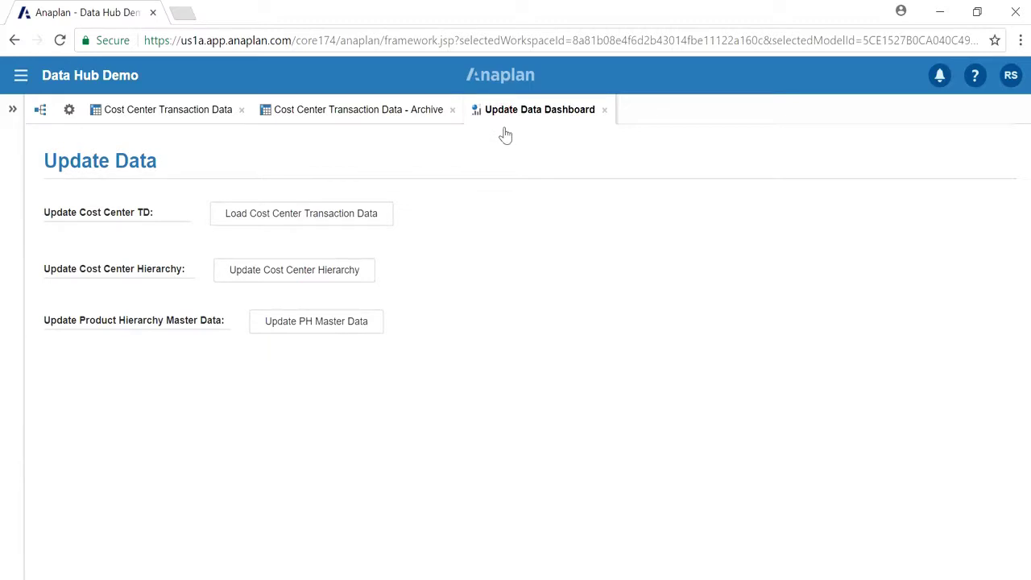
left_click(373, 269)
left_click(556, 347)
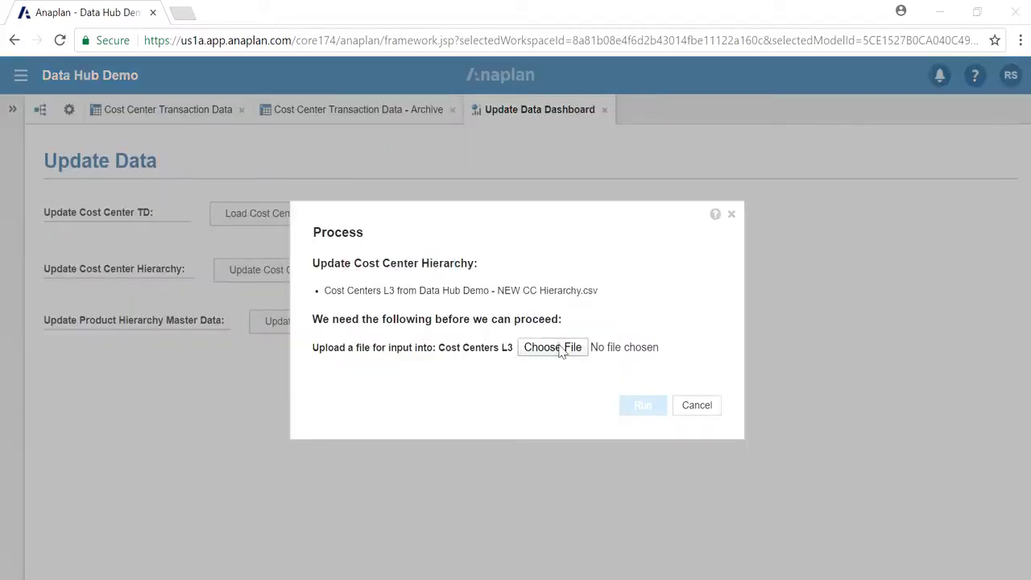
left_click_drag(503, 153, 509, 278)
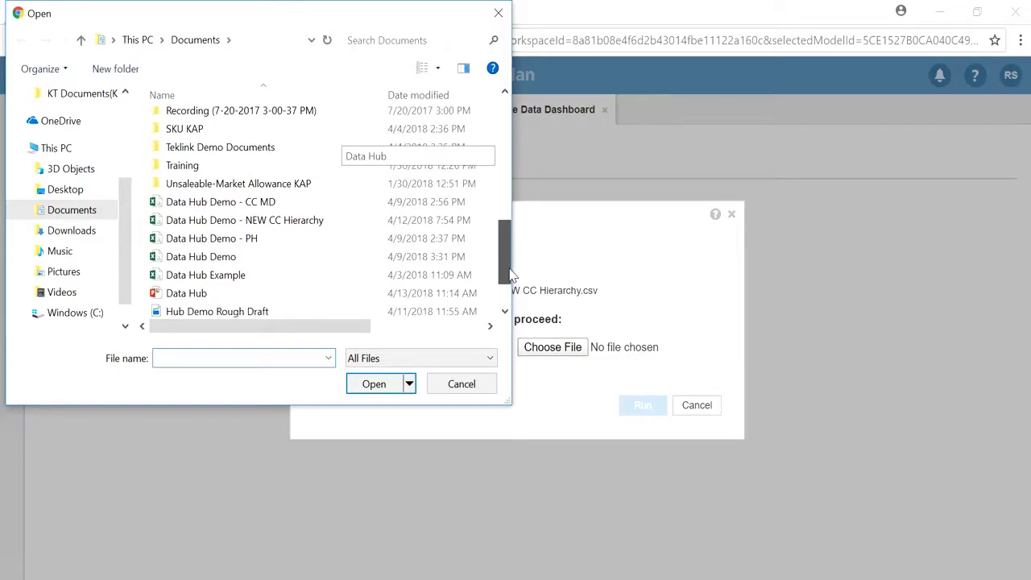
left_click(336, 222)
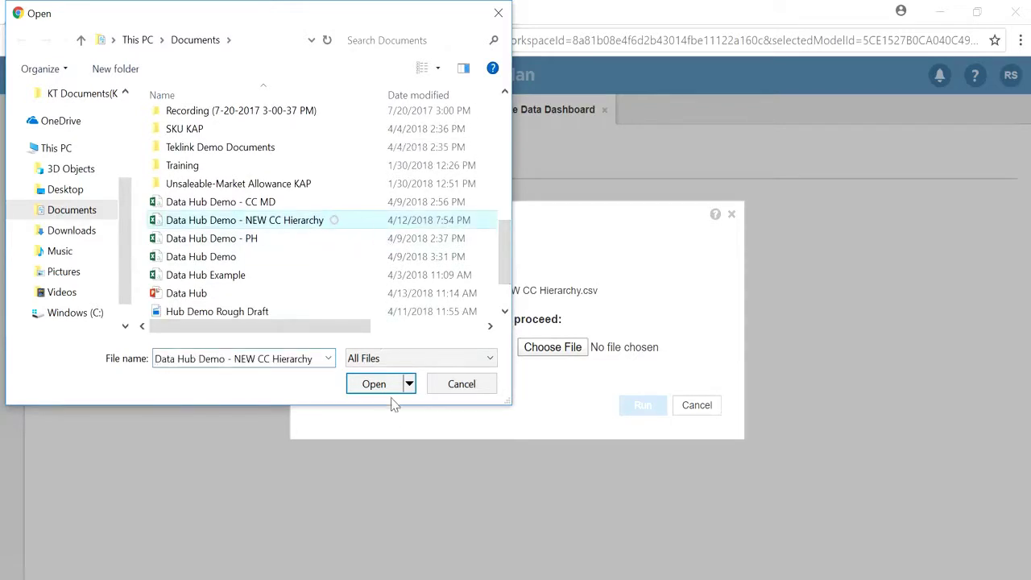
left_click(374, 383)
left_click(636, 406)
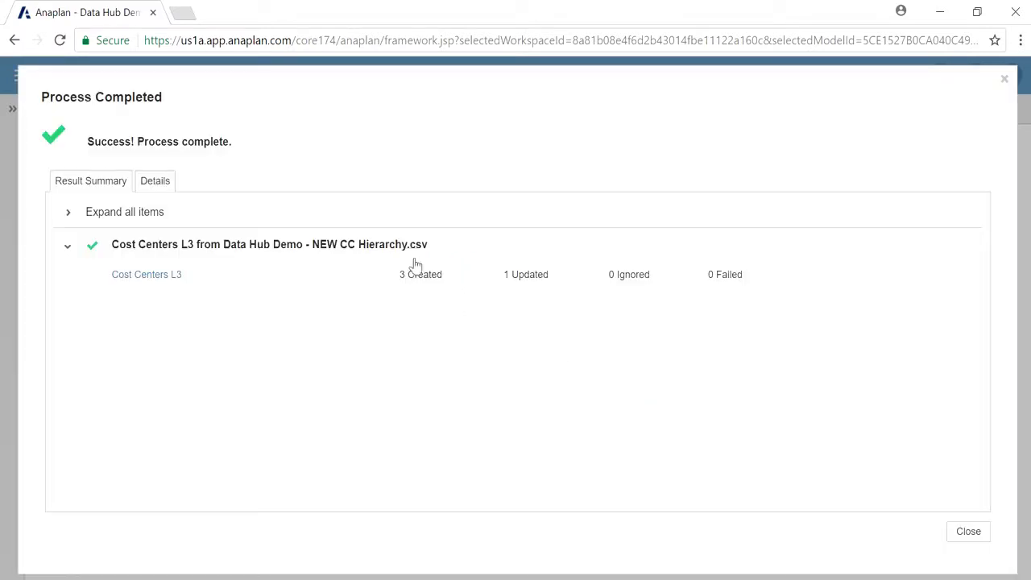
left_click(967, 531)
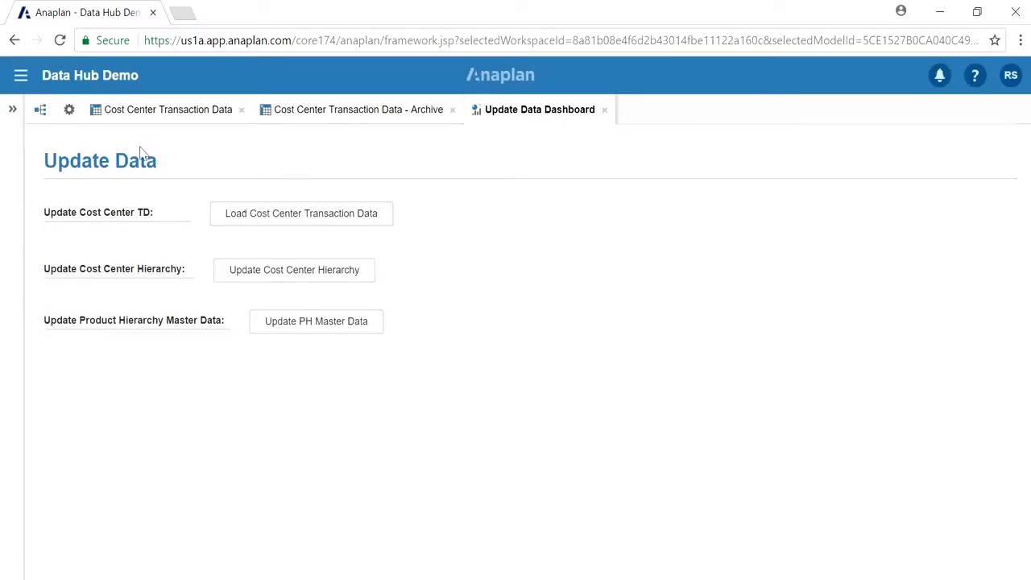
- Return to the Cost Centers L3 list in the model settings and refresh its grid
left_click(69, 110)
left_click(686, 188)
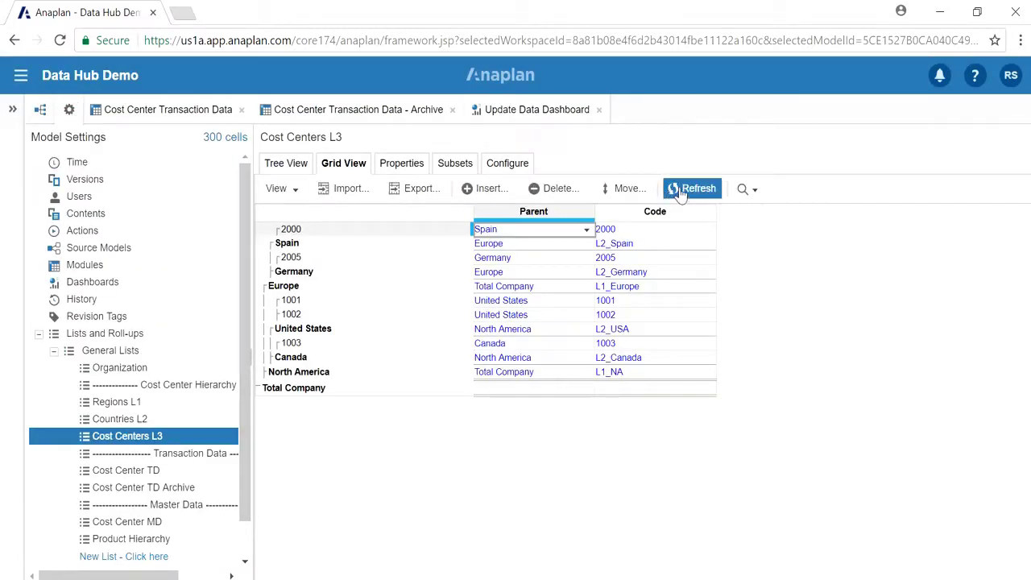